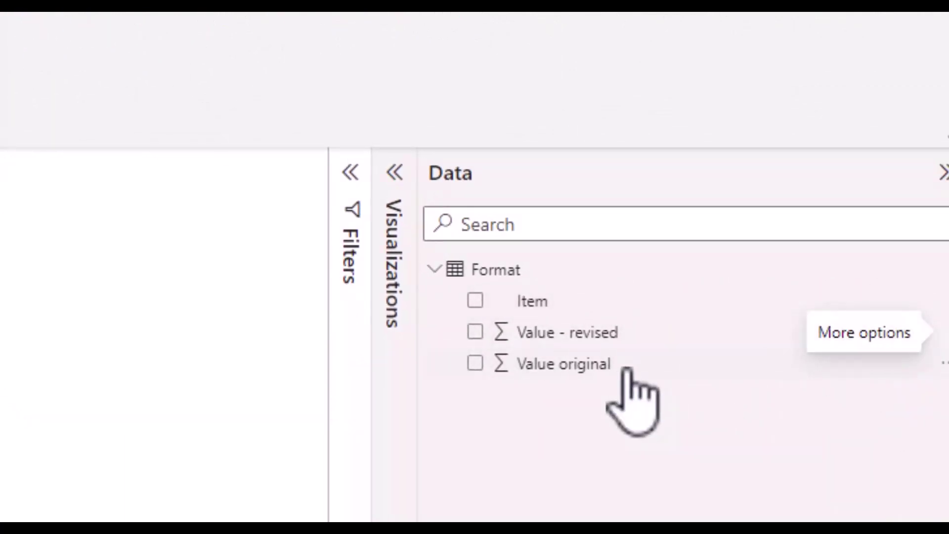
Step: Select Value original, then Value - revised in the Data pane to show its column properties
{"action": "left_click", "coordinate": [563, 364]}
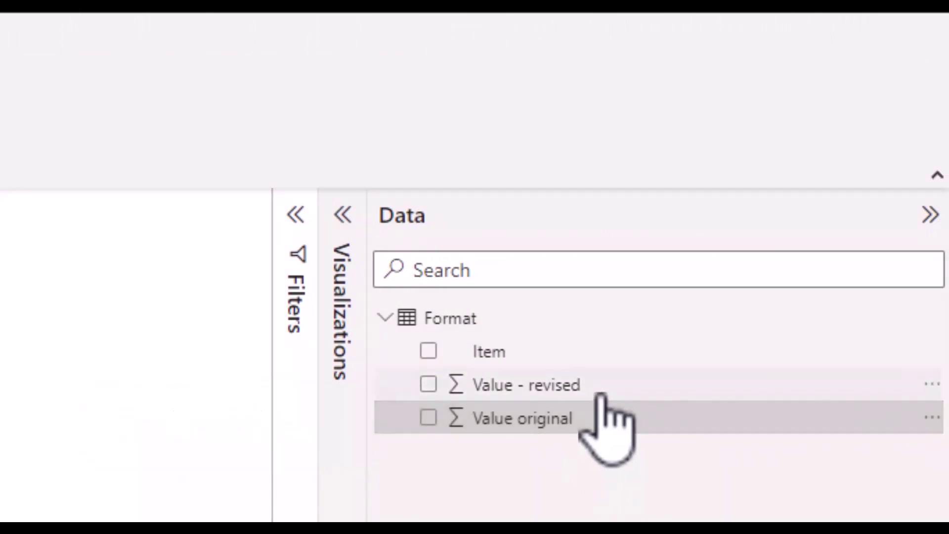
{"action": "left_click", "coordinate": [527, 385]}
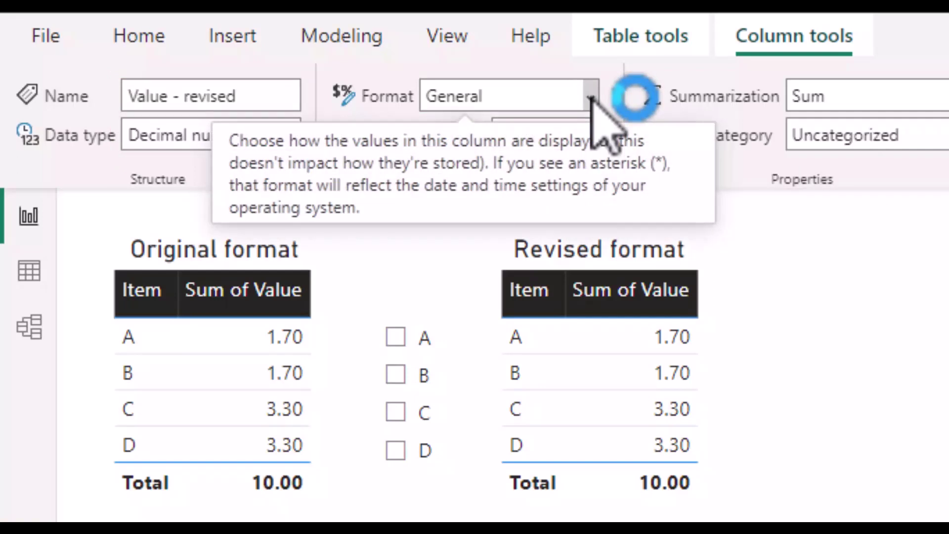
Step: Change the Value - revised format to Whole number, so Revised format shows 2, 2, 3, 3 totaling 10
{"action": "left_click", "coordinate": [591, 96]}
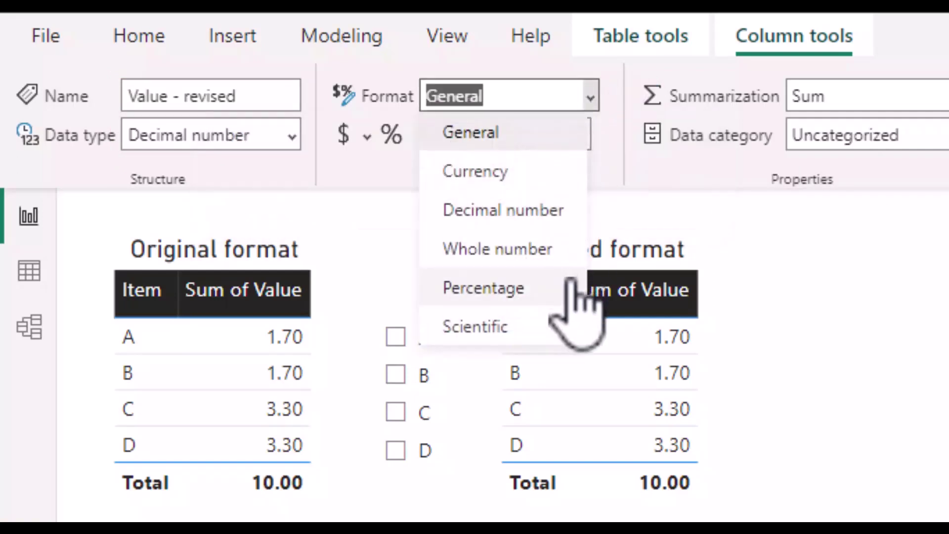
{"action": "left_click", "coordinate": [497, 249]}
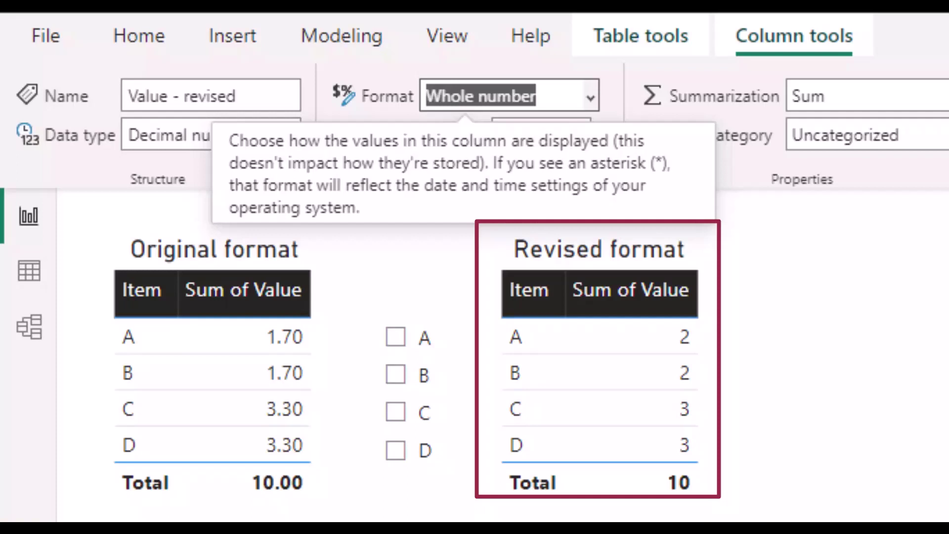
Step: Filter the report to items A and B using the item slicer
{"action": "left_click", "coordinate": [419, 393]}
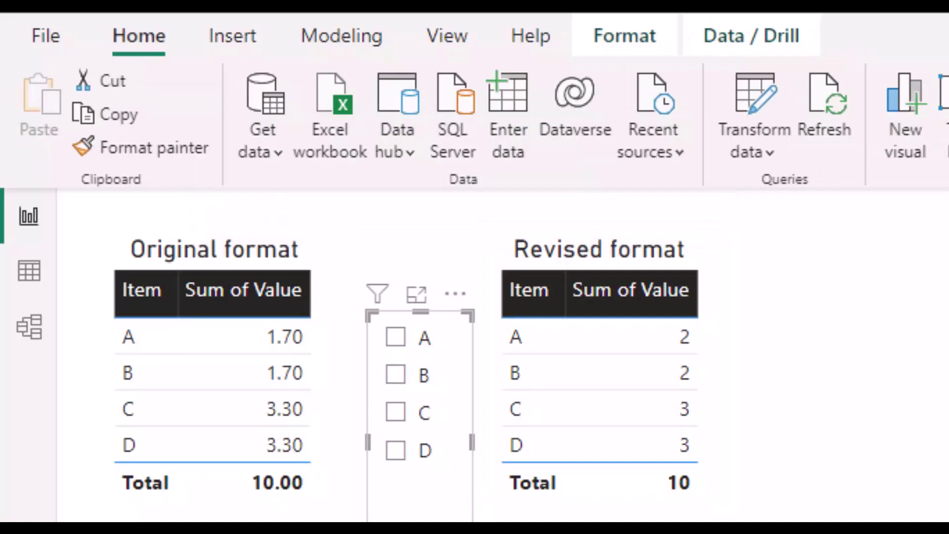
{"action": "left_click", "coordinate": [395, 340]}
{"action": "left_click", "coordinate": [395, 375], "text": "ctrl"}
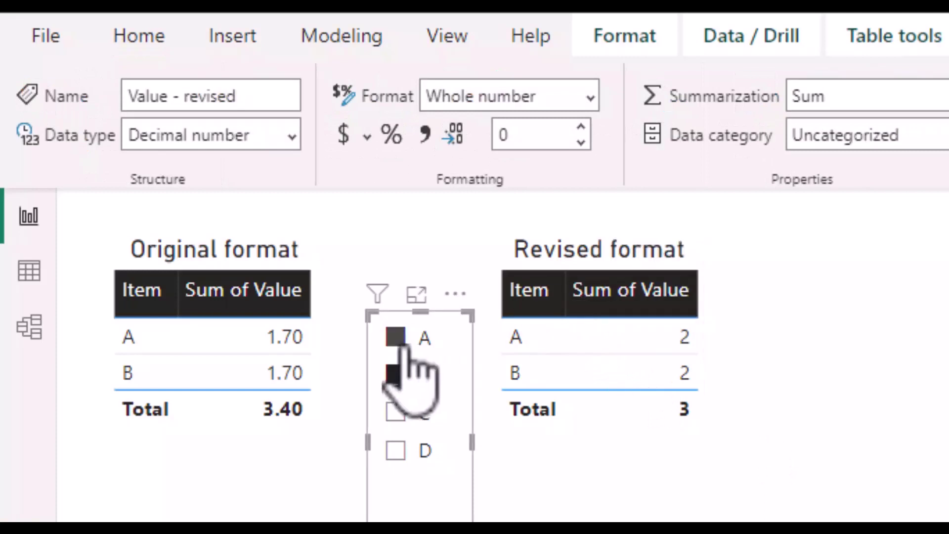
Step: Switch the slicer to items C and D, then back to A and B
{"action": "left_click", "coordinate": [395, 374]}
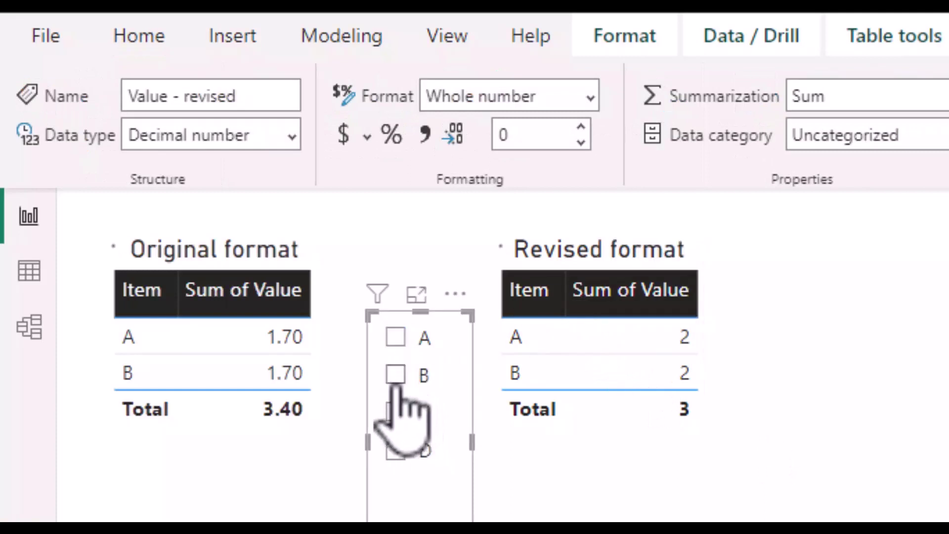
{"action": "left_click", "coordinate": [396, 412]}
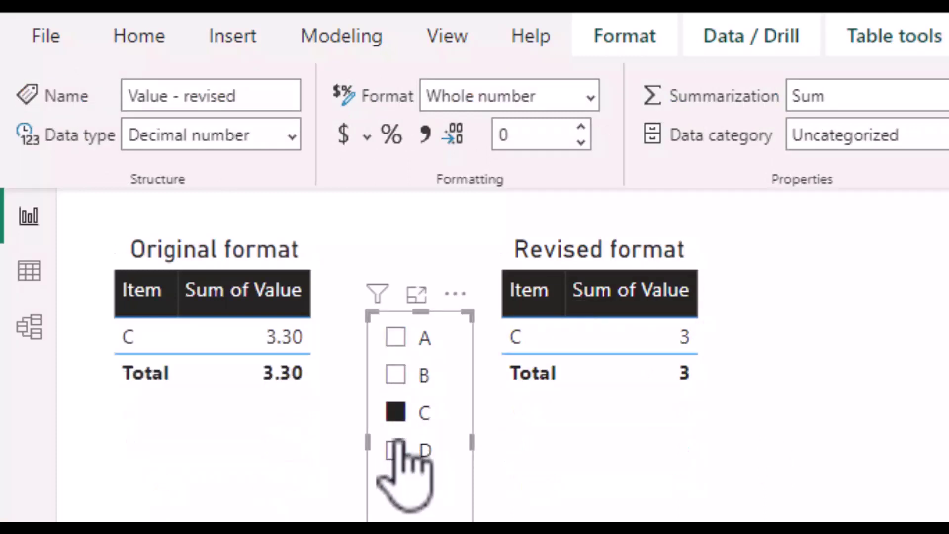
{"action": "left_click", "coordinate": [396, 450], "text": "ctrl"}
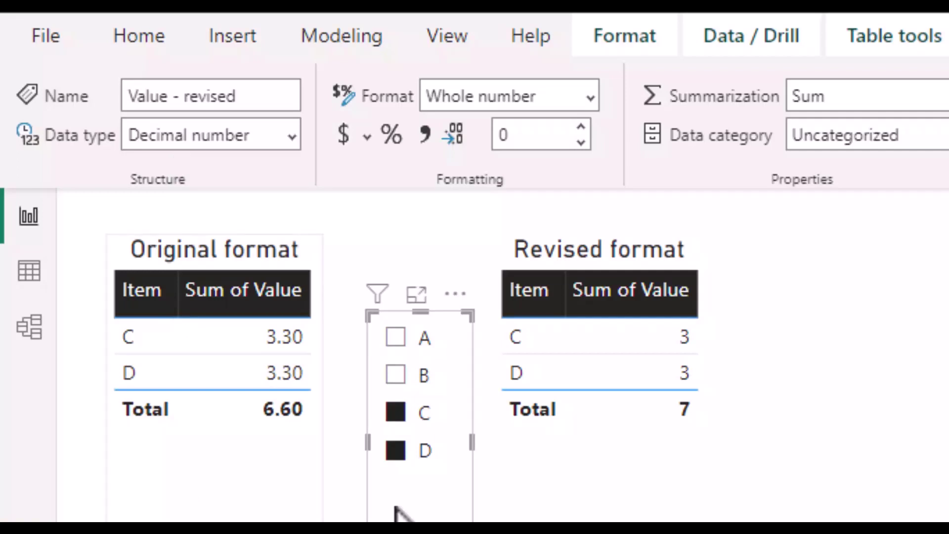
{"action": "left_click", "coordinate": [396, 374]}
{"action": "left_click", "coordinate": [395, 338], "text": "ctrl"}
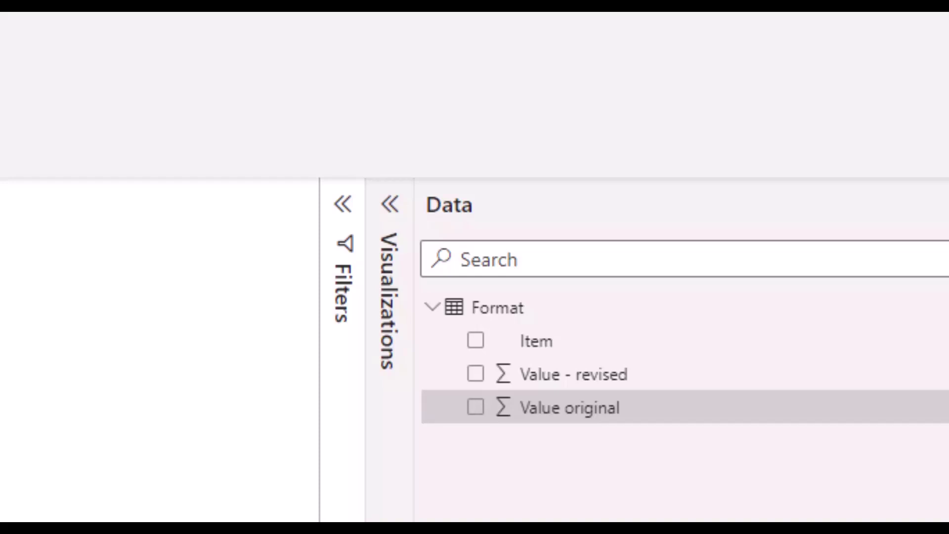
Step: Change Value original's format to Decimal number with 0 decimal places
{"action": "left_click", "coordinate": [568, 407]}
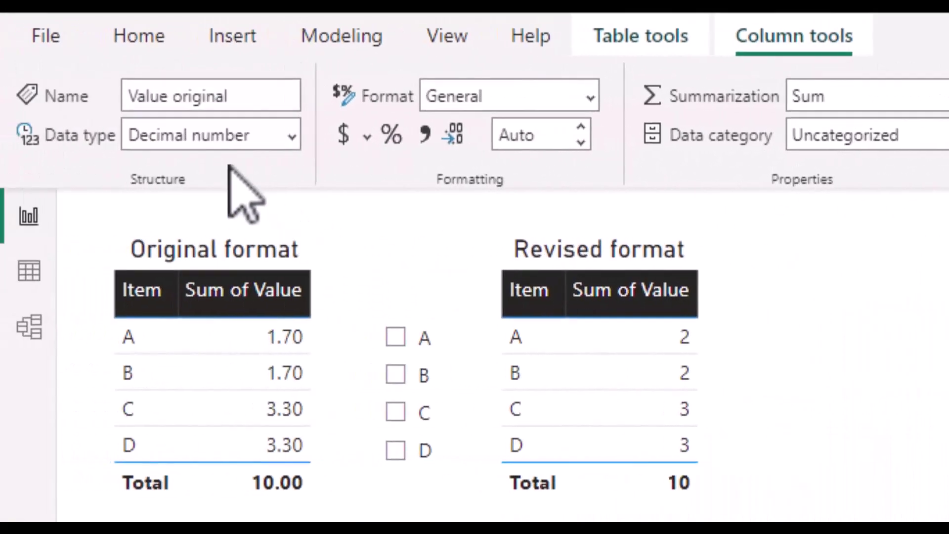
{"action": "left_click", "coordinate": [591, 96]}
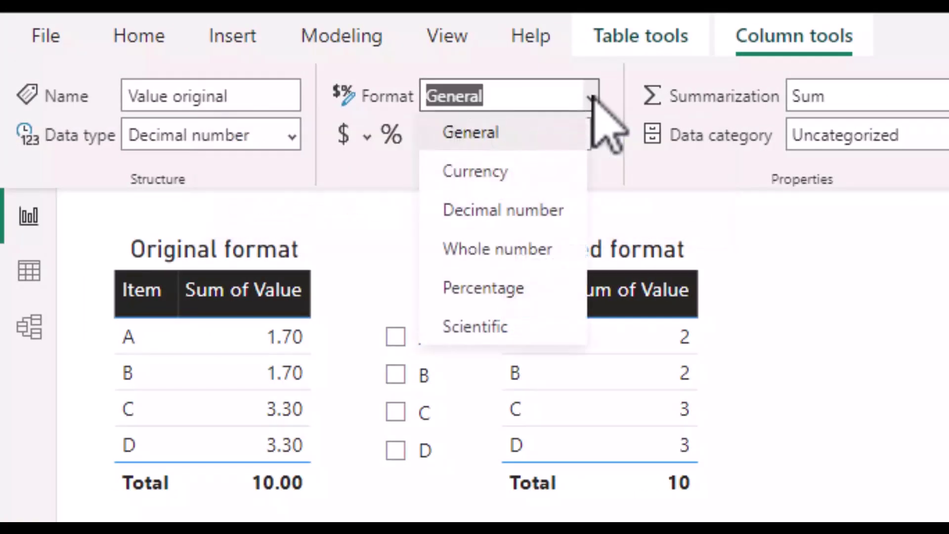
{"action": "left_click", "coordinate": [517, 212]}
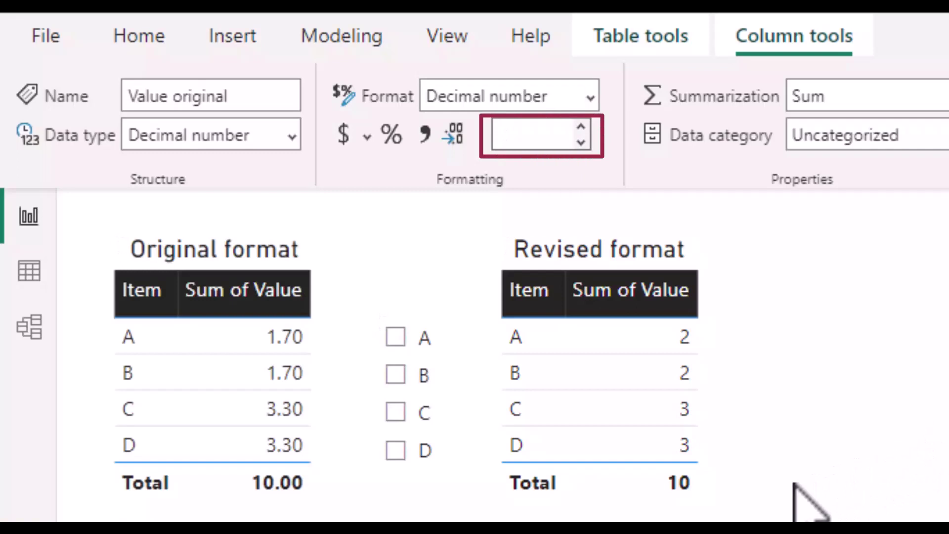
{"action": "type", "text": "0"}
{"action": "key", "text": "Return"}
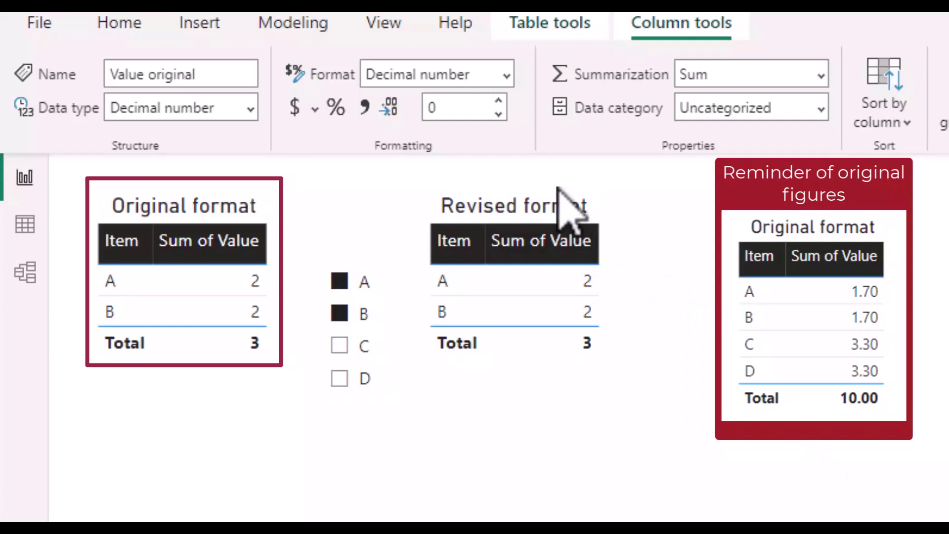
Step: In the item slicer, deselect A and B and select C and D
{"action": "left_click", "coordinate": [360, 431]}
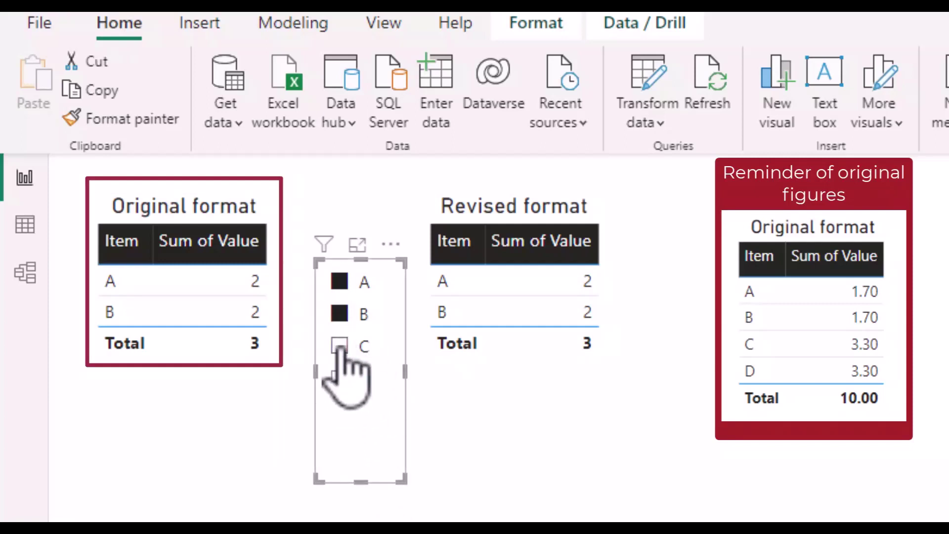
{"action": "left_click", "coordinate": [338, 379], "text": "ctrl"}
{"action": "left_click", "coordinate": [339, 346], "text": "ctrl"}
{"action": "left_click", "coordinate": [339, 313], "text": "ctrl"}
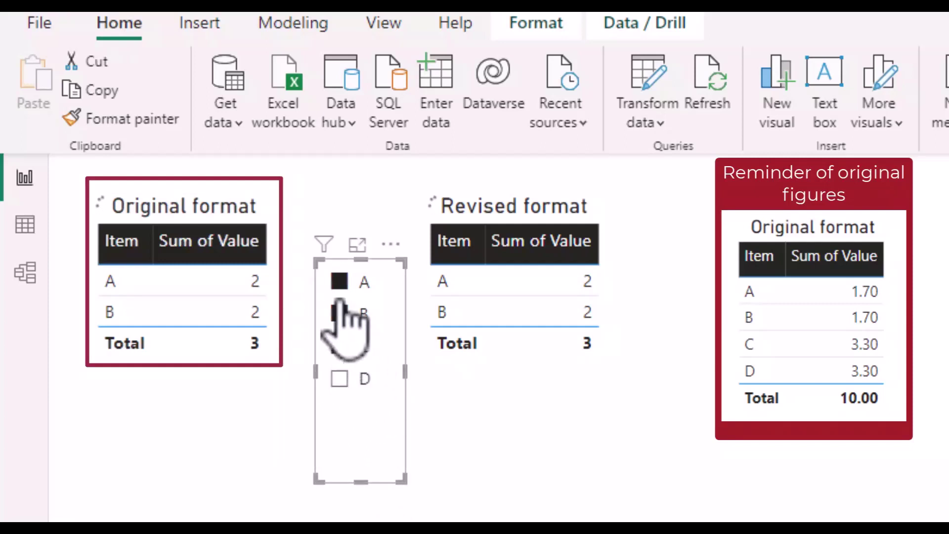
{"action": "left_click", "coordinate": [339, 282], "text": "ctrl"}
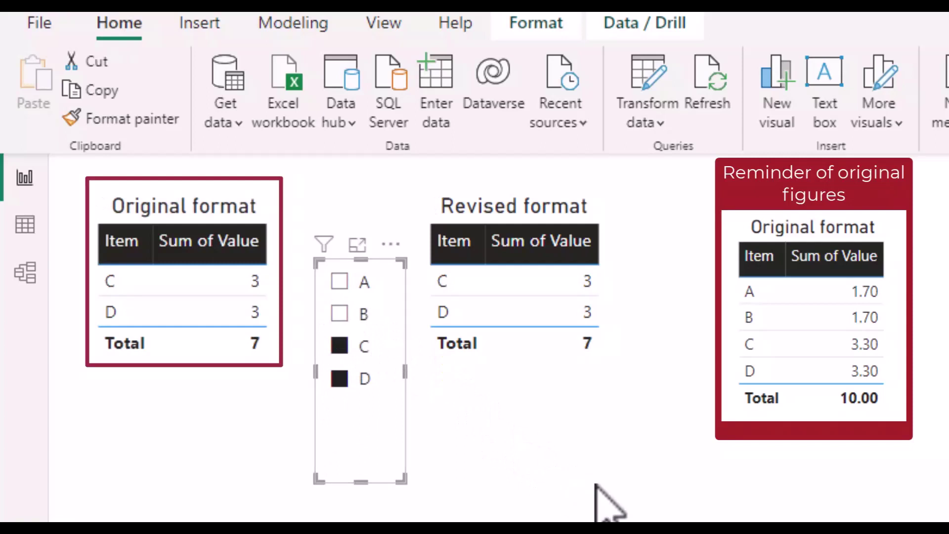